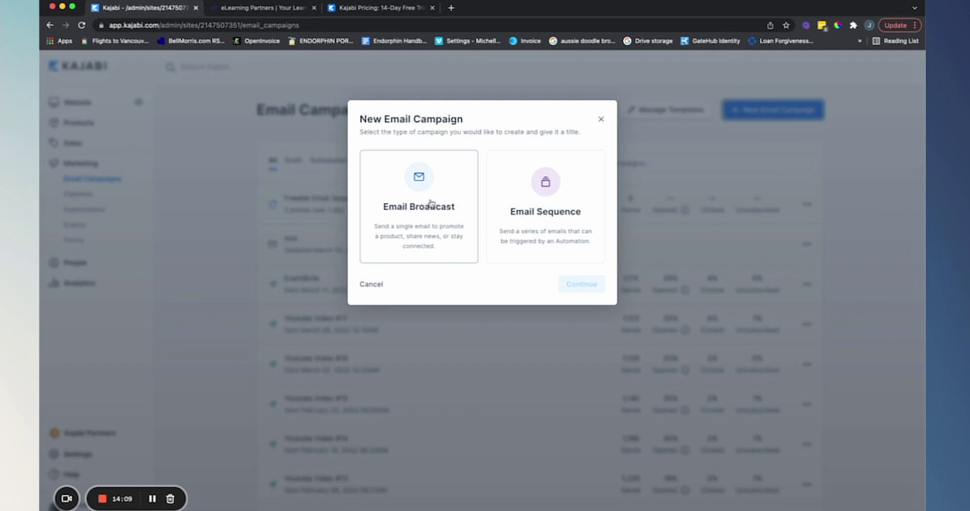
Choose Email Sequence as the new email campaign type
click(546, 209)
Create a new email sequence titled 'Test sequence'
click(525, 292)
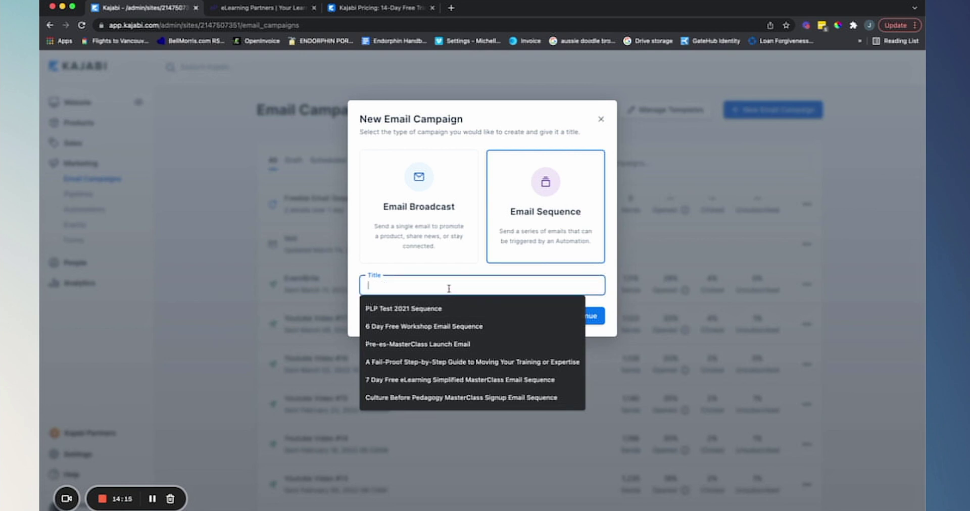
text(Test se)
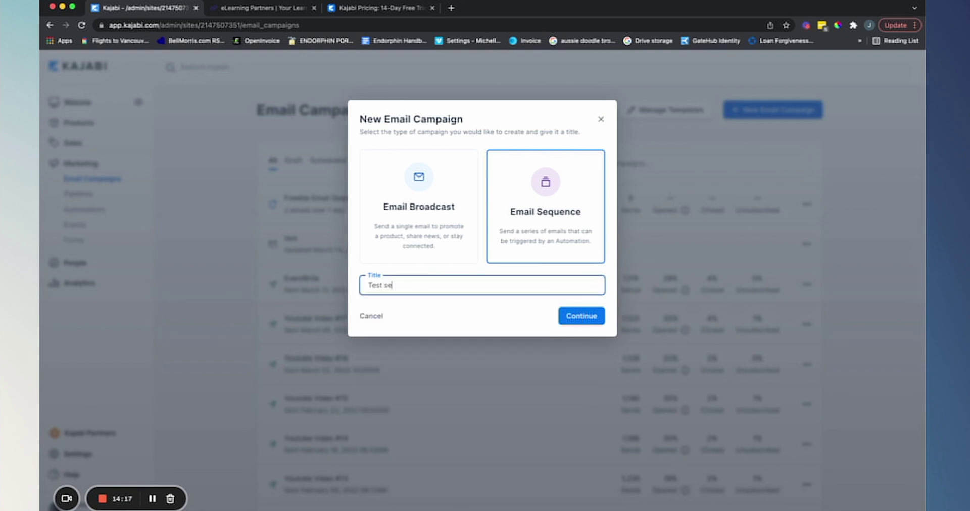
text(quence)
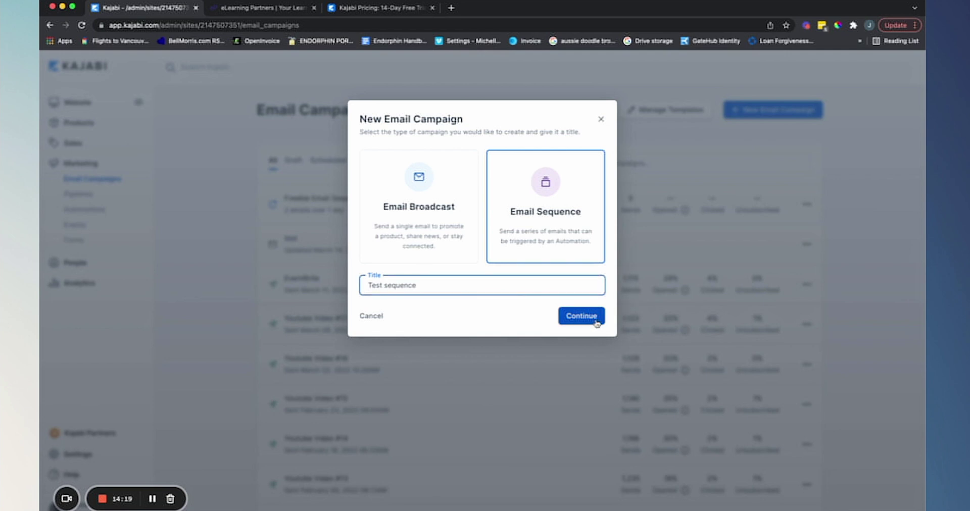
click(595, 318)
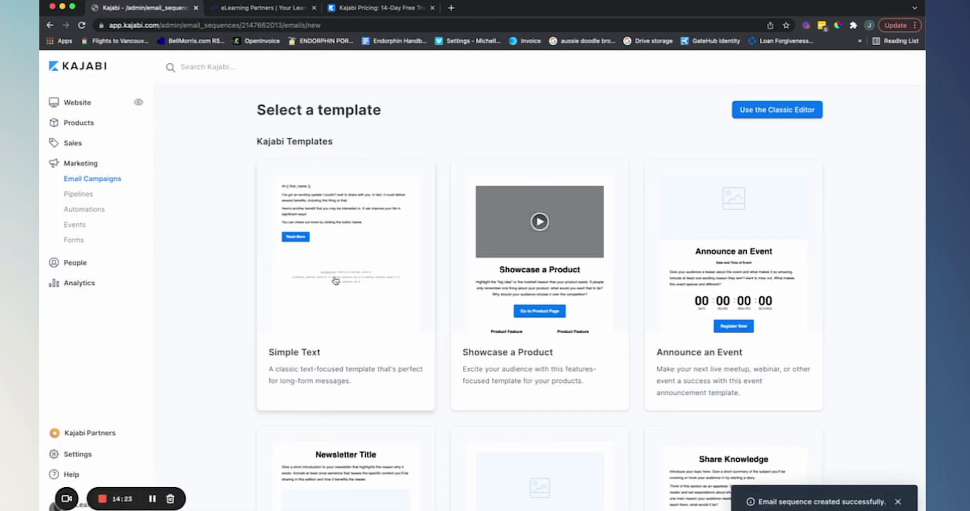
Create and save a Simple Text email titled 'Test question' in the sequence
click(344, 267)
click(607, 179)
click(599, 184)
text(Test question)
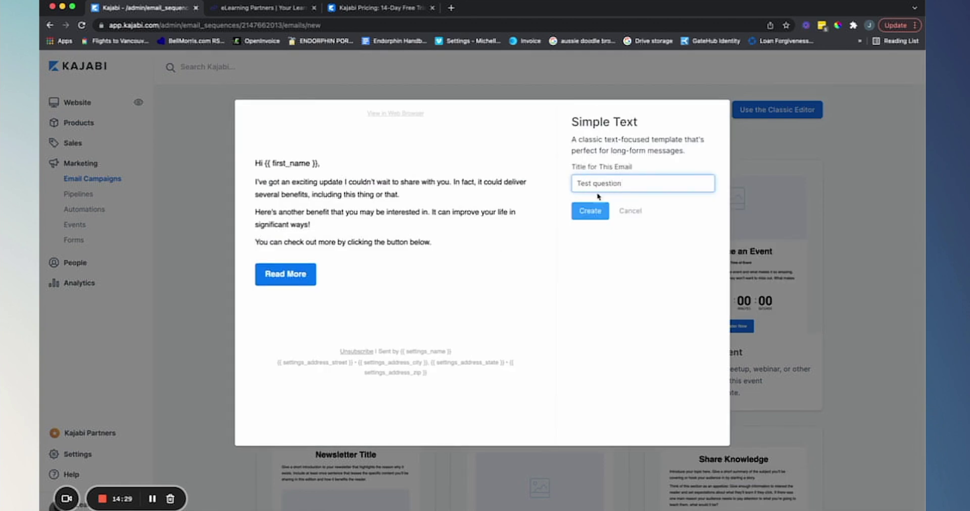
click(590, 211)
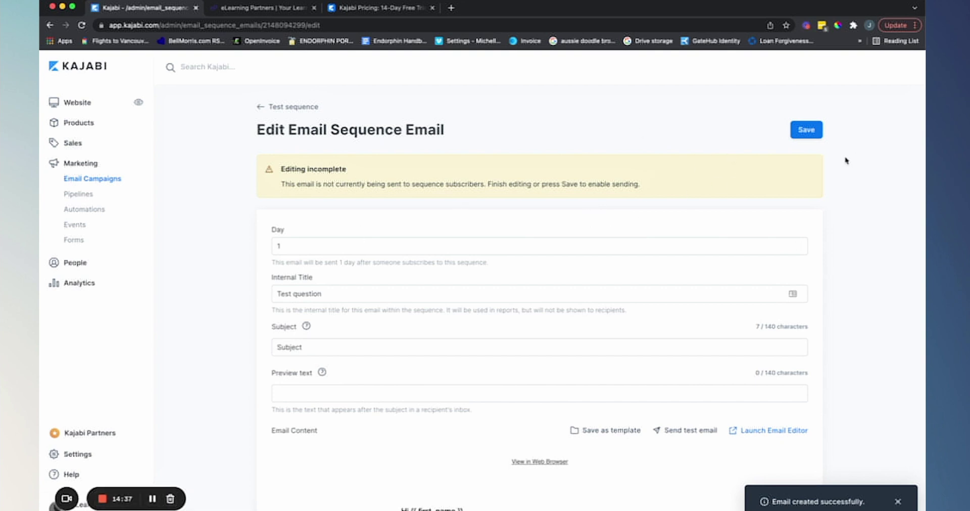
click(811, 132)
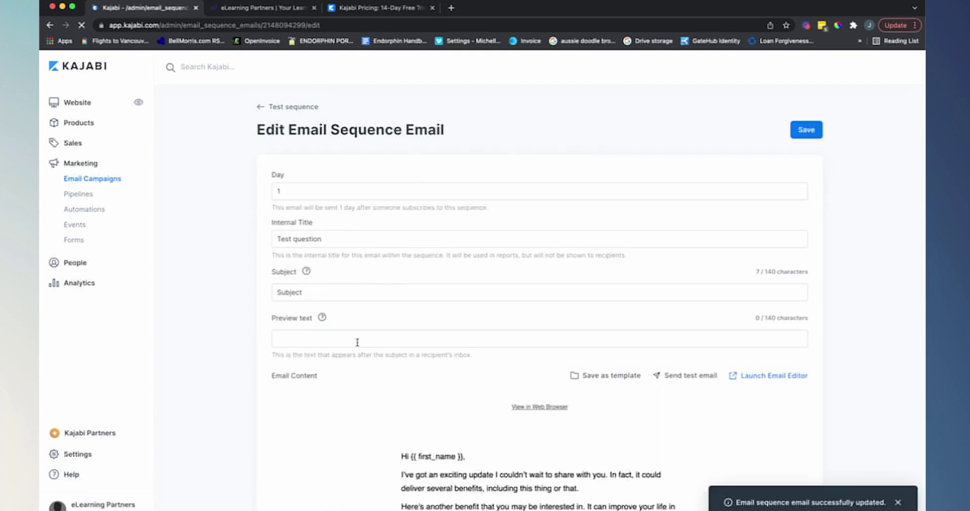
Return to the Test sequence and begin adding another Simple Text email
click(309, 113)
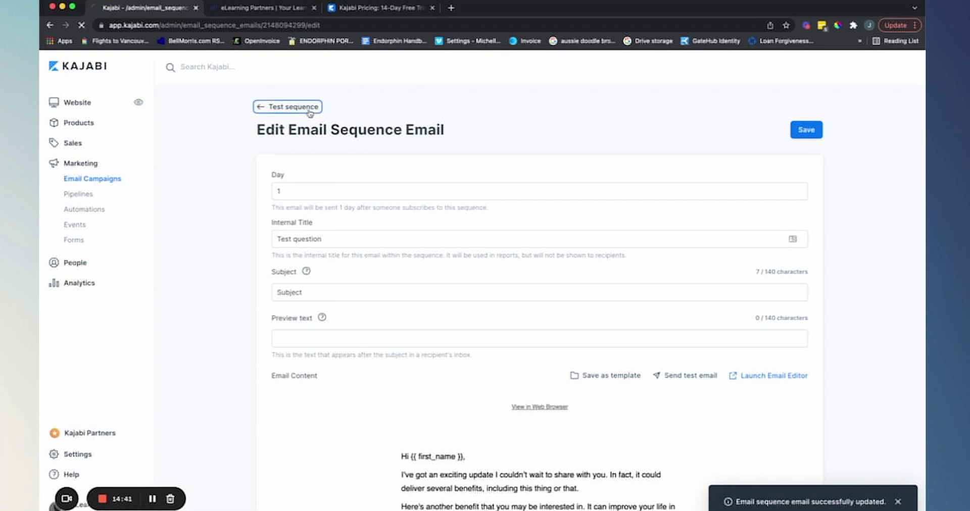
click(777, 141)
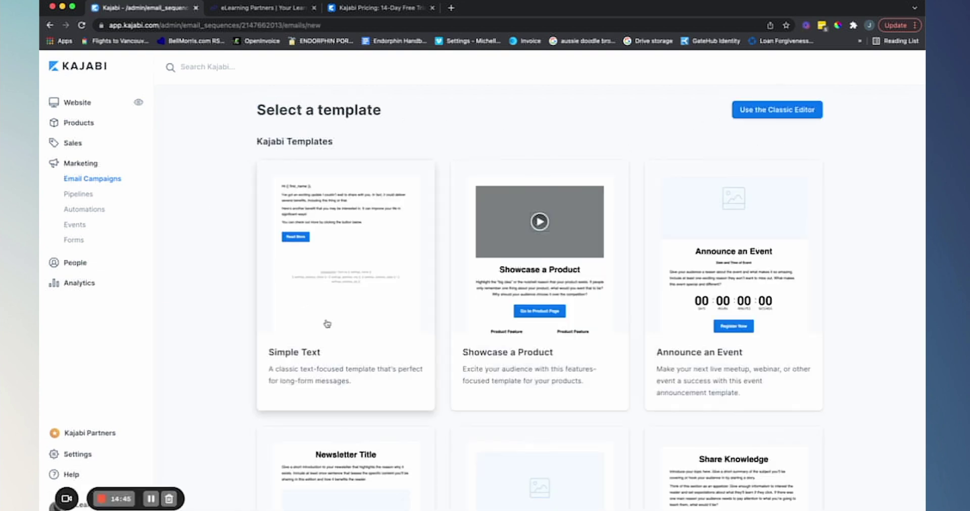
click(324, 321)
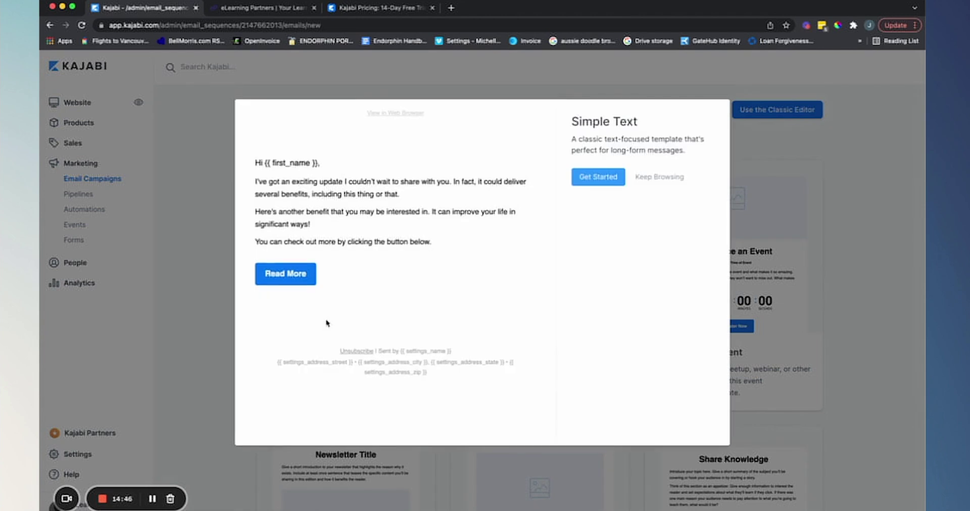
Create a Simple Text email titled 'fadadas'
click(596, 179)
click(596, 179)
text(fadadas)
click(590, 210)
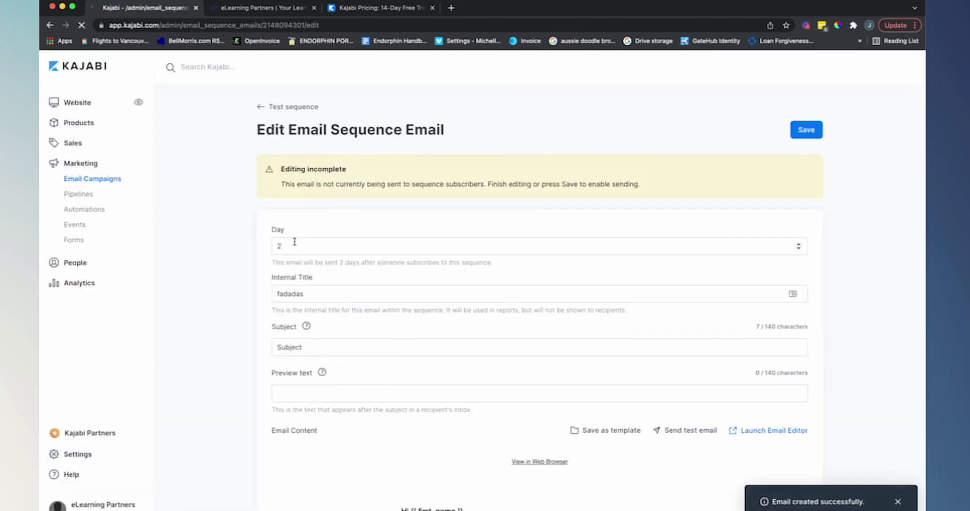
Set the fadadas email's send day to 0 and save it
click(291, 246)
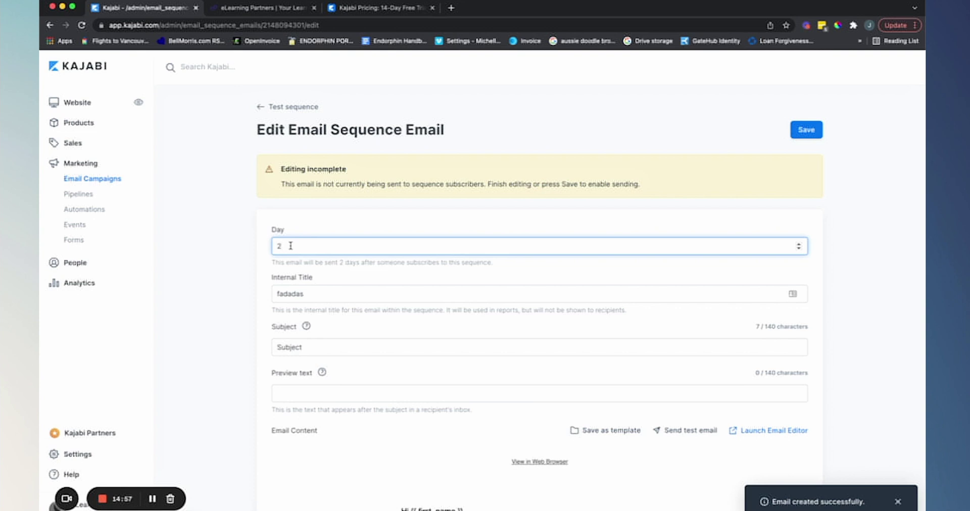
key(BackSpace)
text(0)
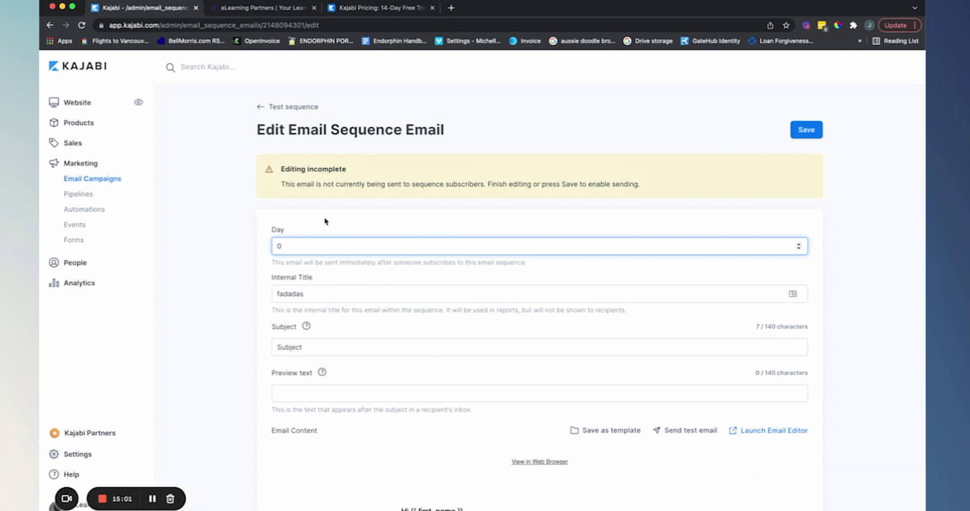
click(807, 131)
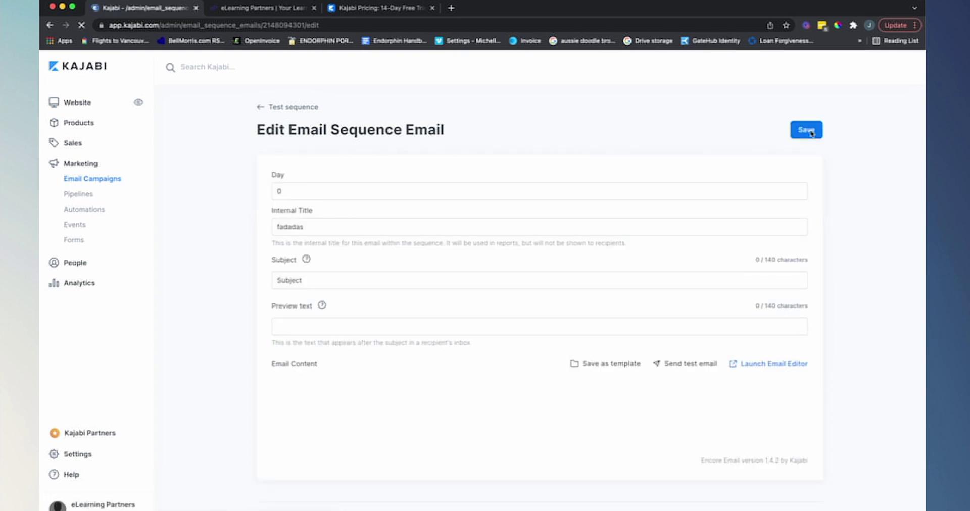
Return to the Test sequence overview
drag(322, 109, 281, 116)
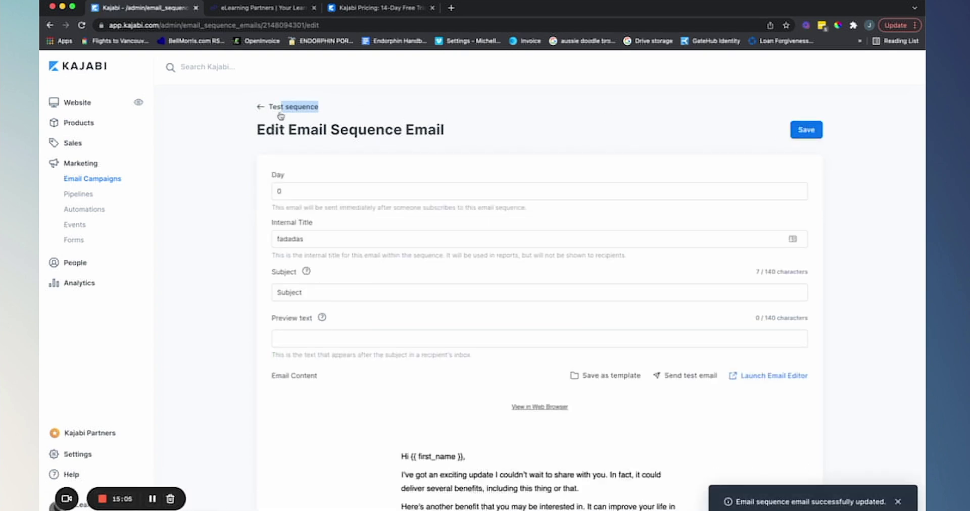
click(271, 113)
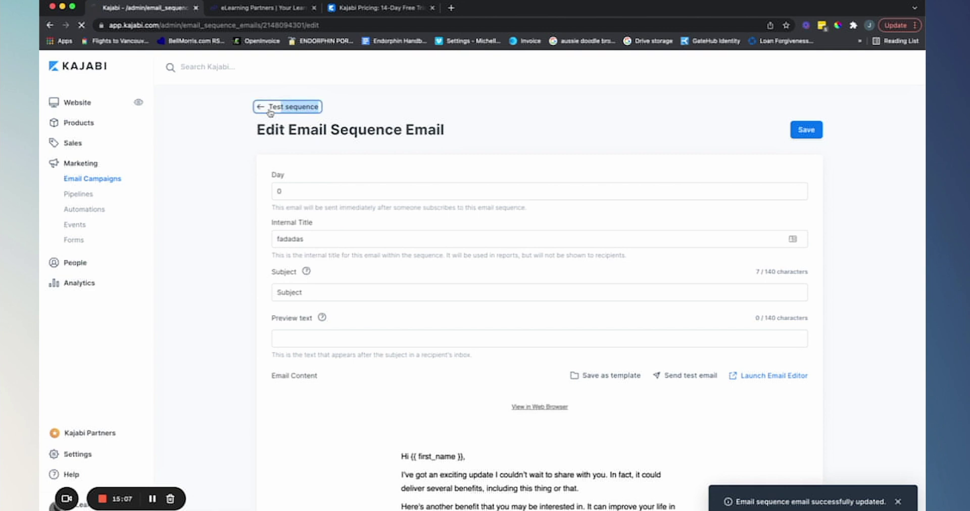
double_click(287, 252)
click(274, 333)
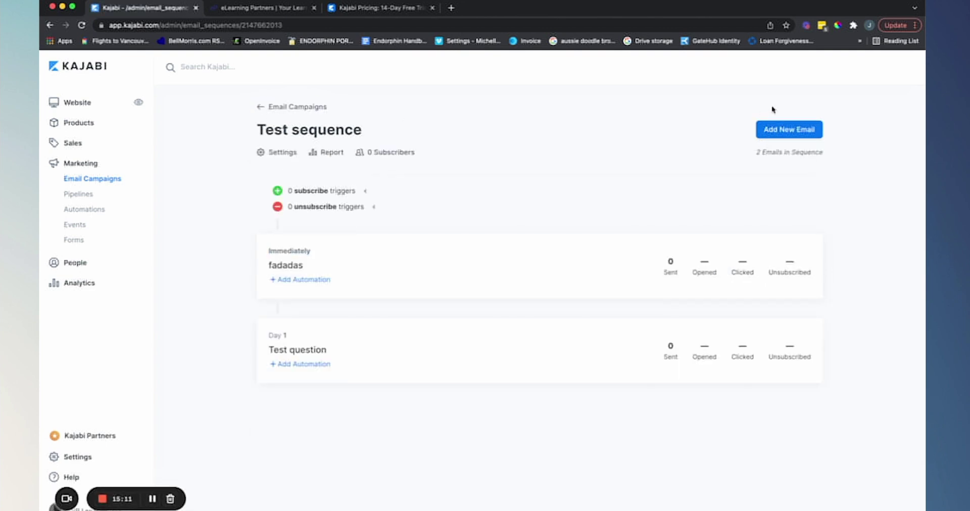
Add a third Simple Text email, 'zasdasdas', sent on Day 7, and save it
click(784, 130)
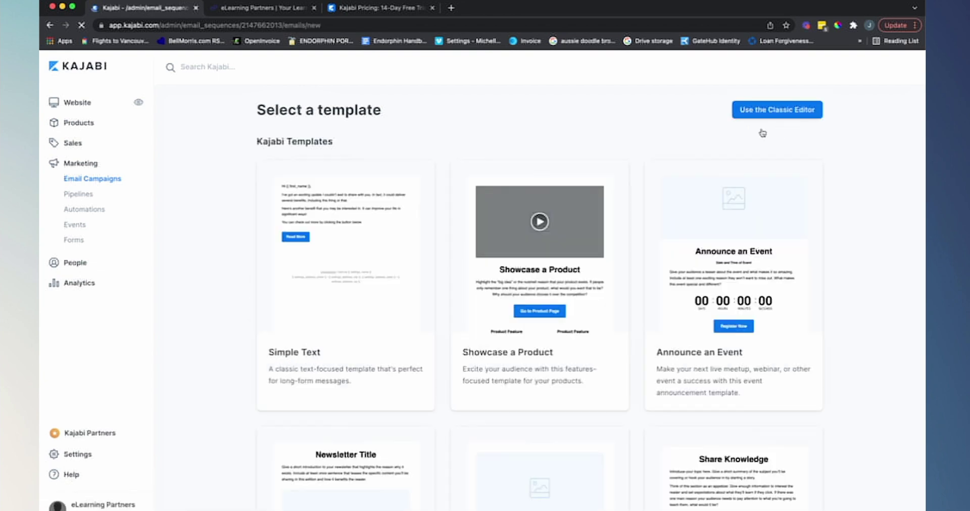
click(367, 268)
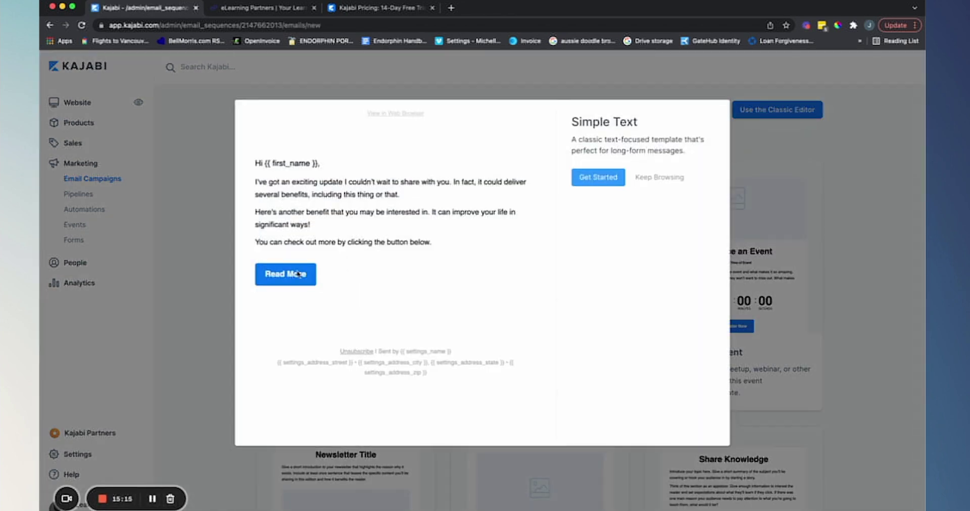
click(602, 175)
text(zasdasdas)
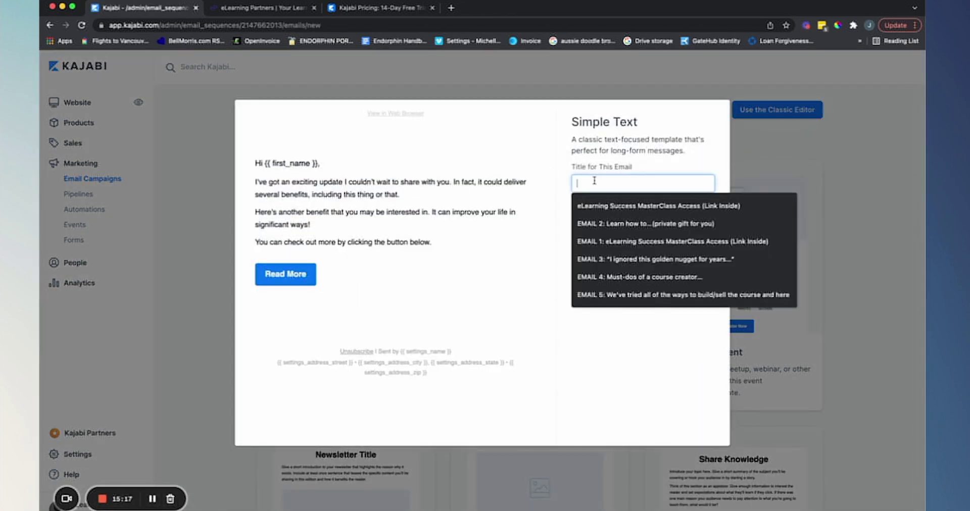
click(594, 211)
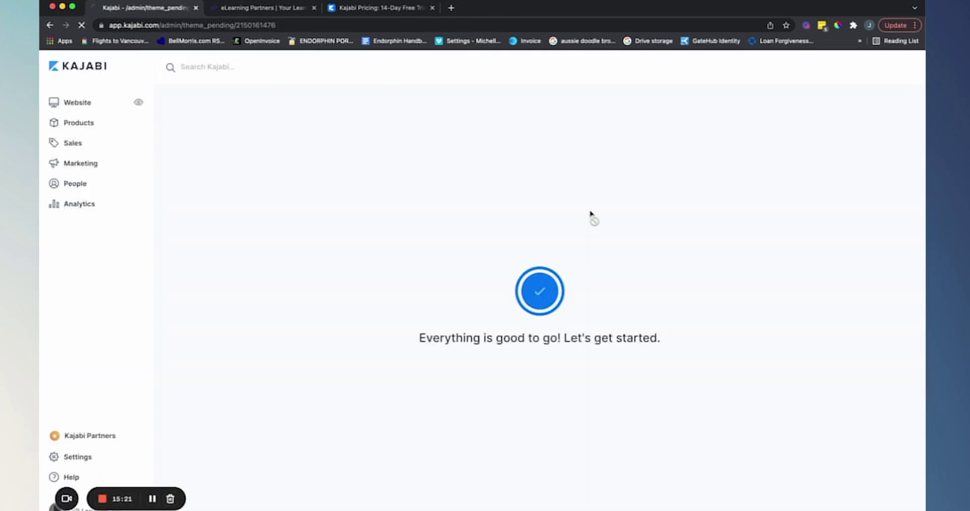
click(355, 245)
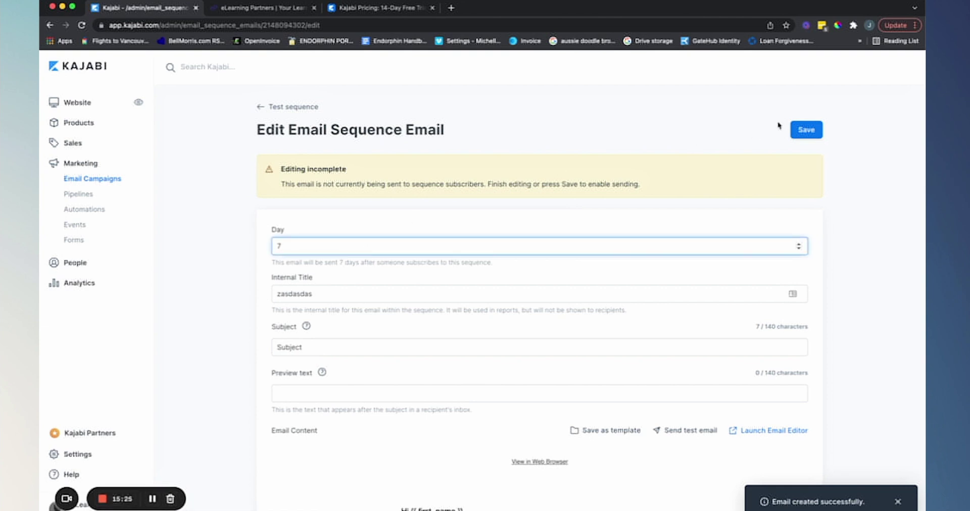
click(803, 130)
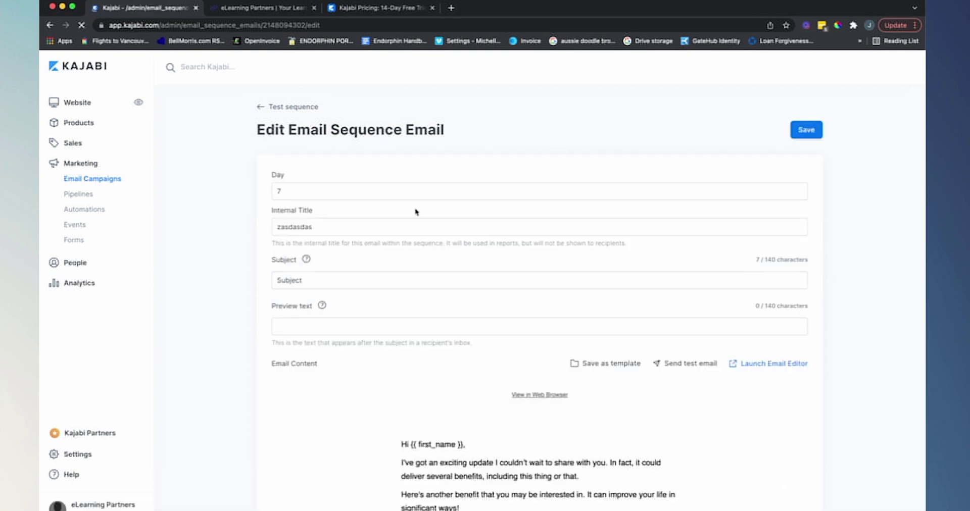
Go back to the sequence and open the Day 1 Test question email
click(303, 107)
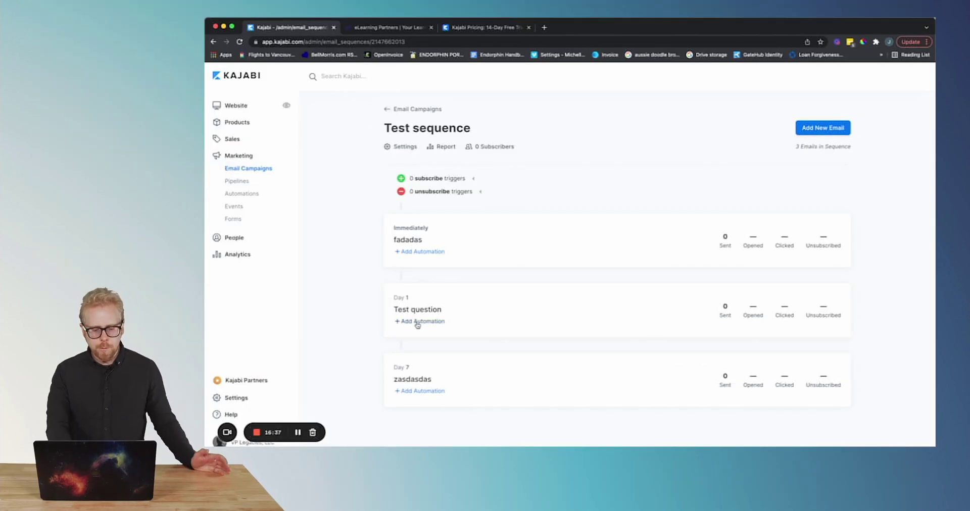
click(431, 310)
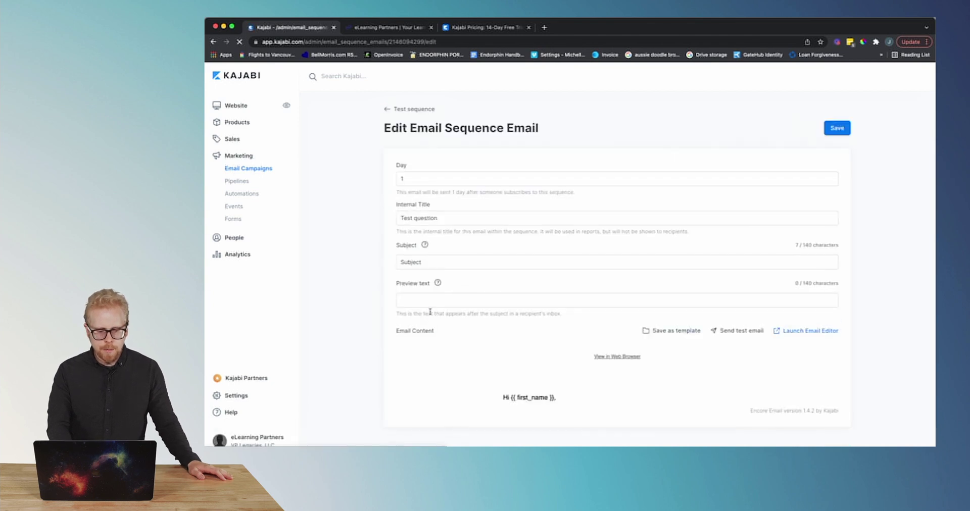
scroll(549, 221, down, 5)
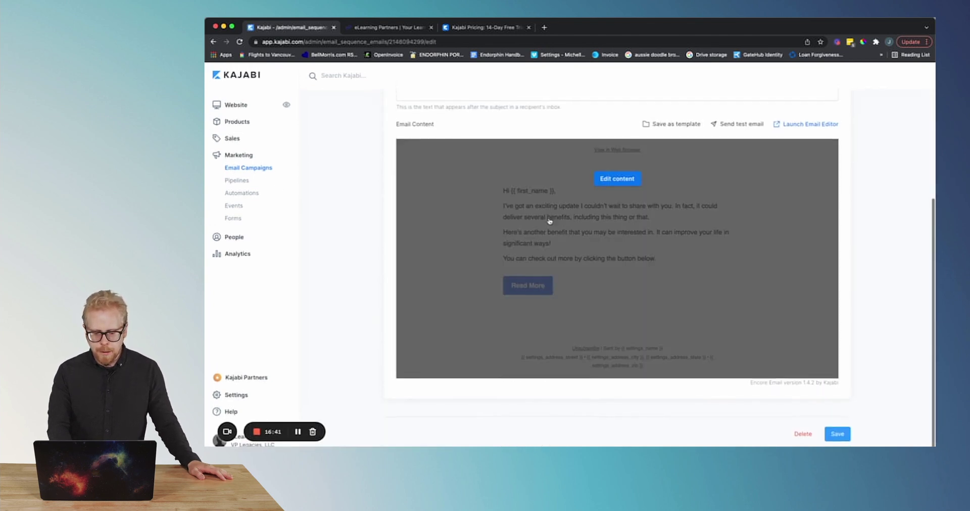
Change the Read More button's link text to 'Purchase', keeping Go to a URL
click(622, 181)
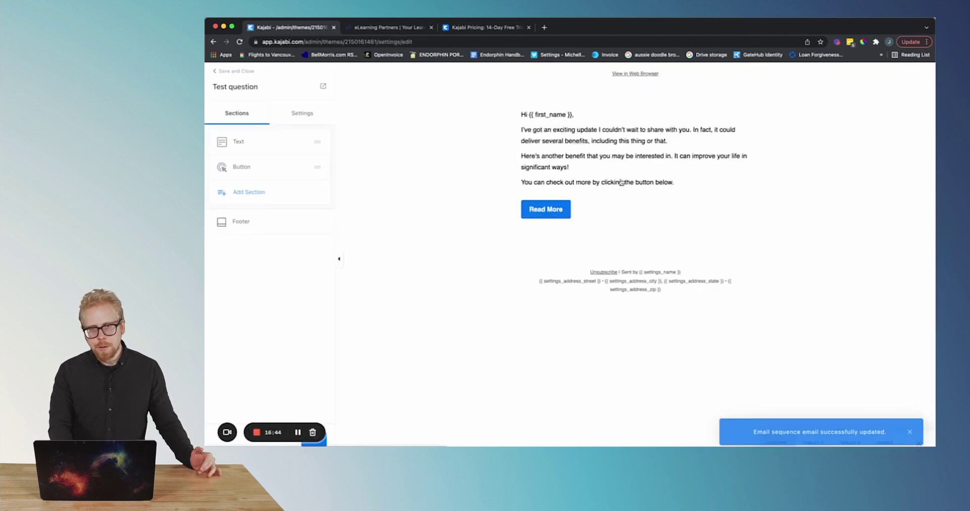
click(549, 212)
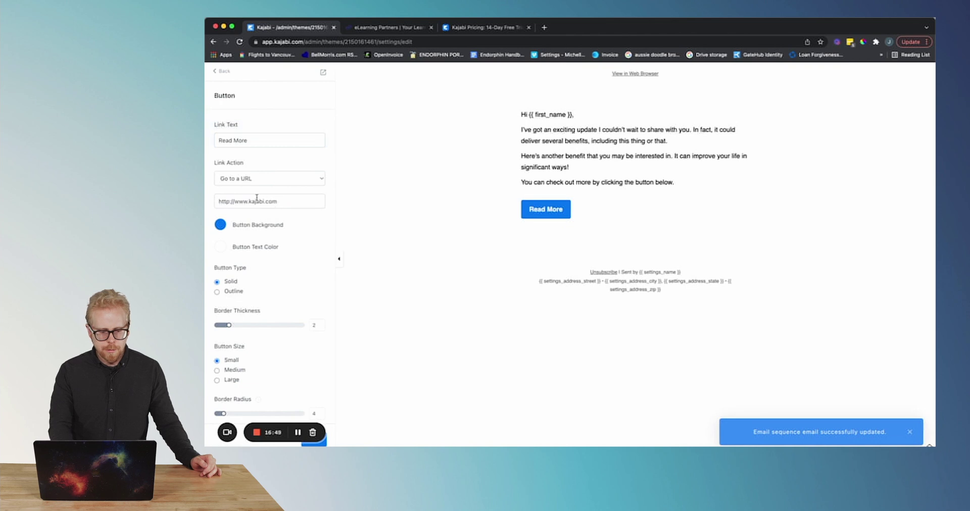
triple_click(254, 141)
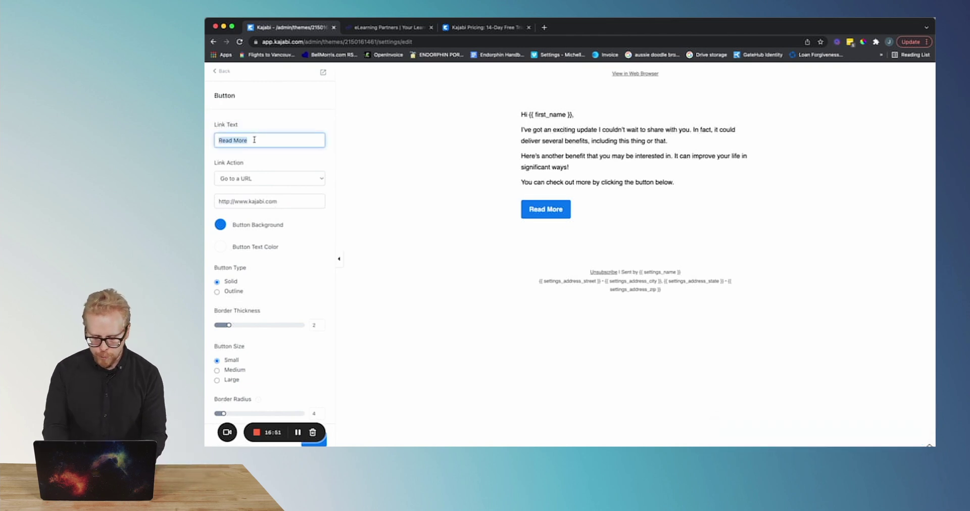
text(Purchase)
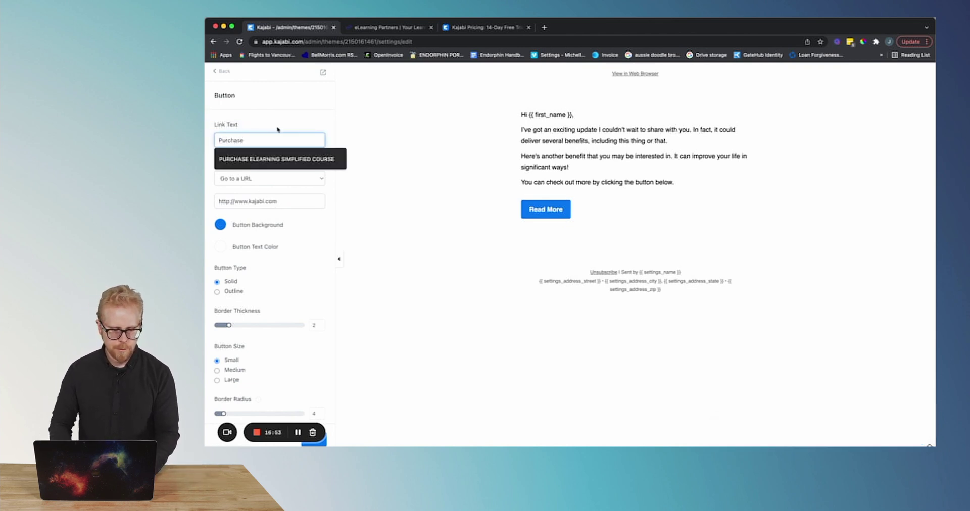
click(264, 184)
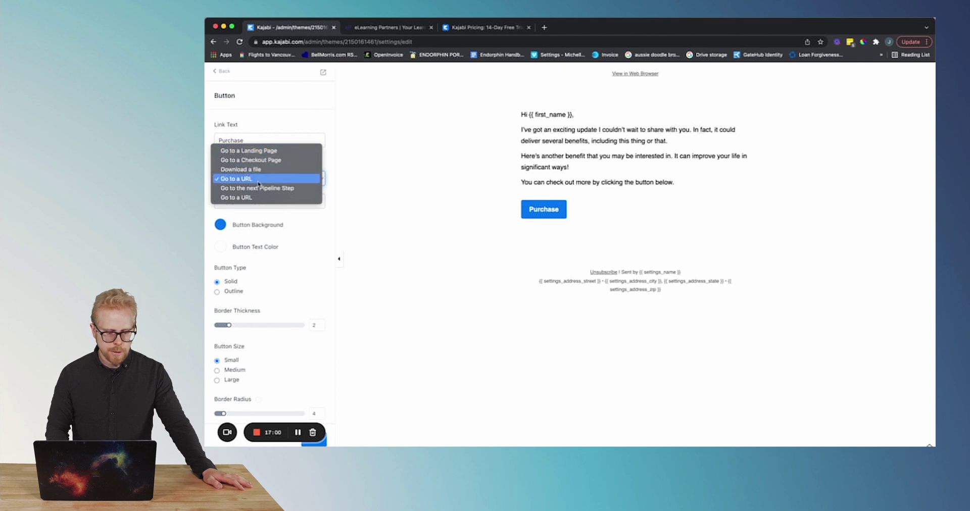
click(295, 236)
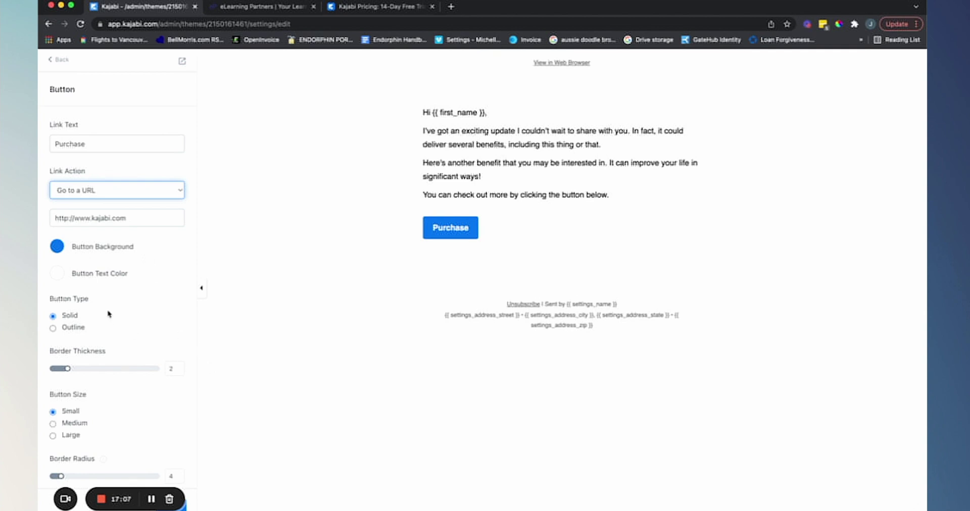
scroll(109, 315, down, 5)
scroll(110, 315, up, 5)
Leave the button settings and return to the Sections list without adding a section
click(66, 62)
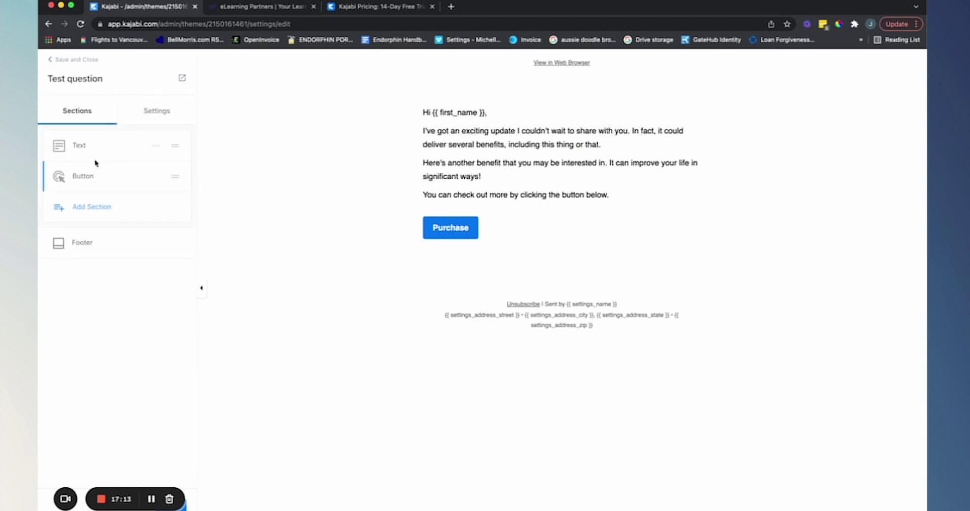
click(101, 208)
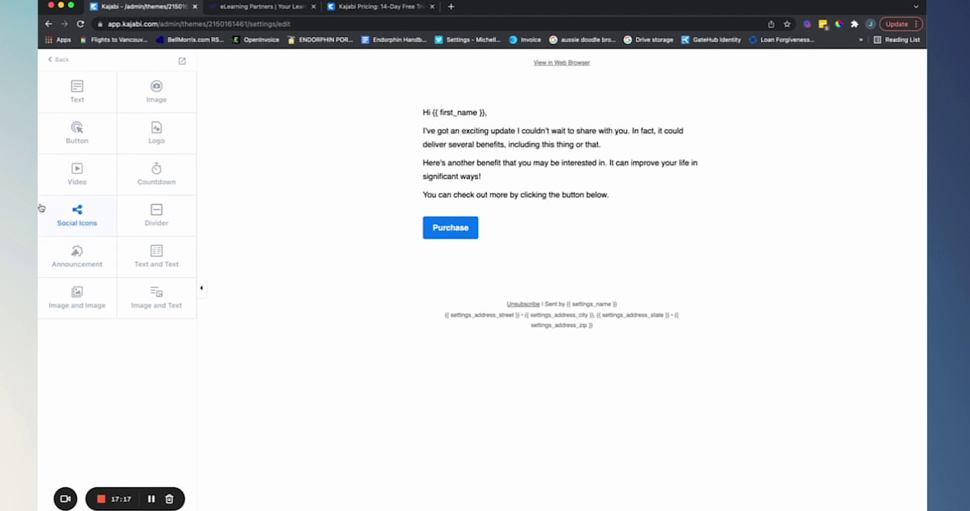
click(65, 61)
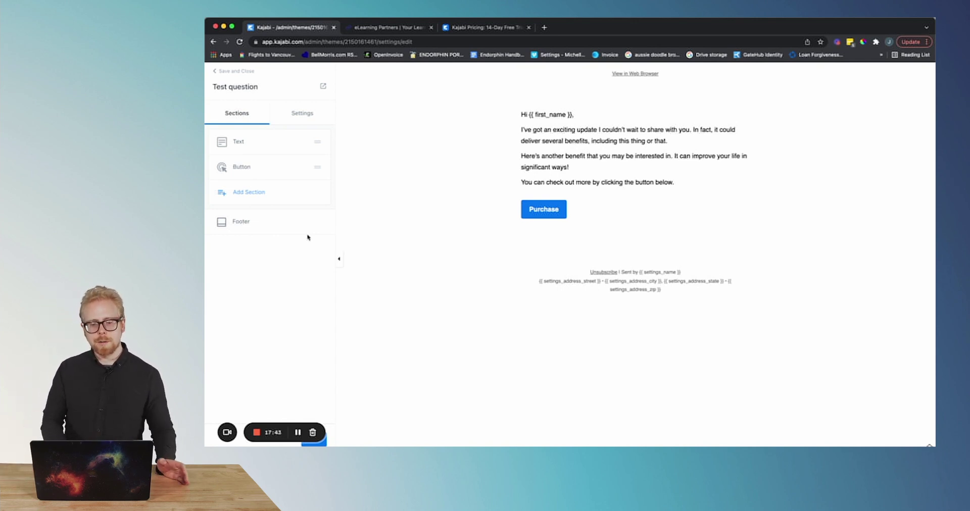
Save and close the Test question email, confirming Leave, and go back
click(232, 72)
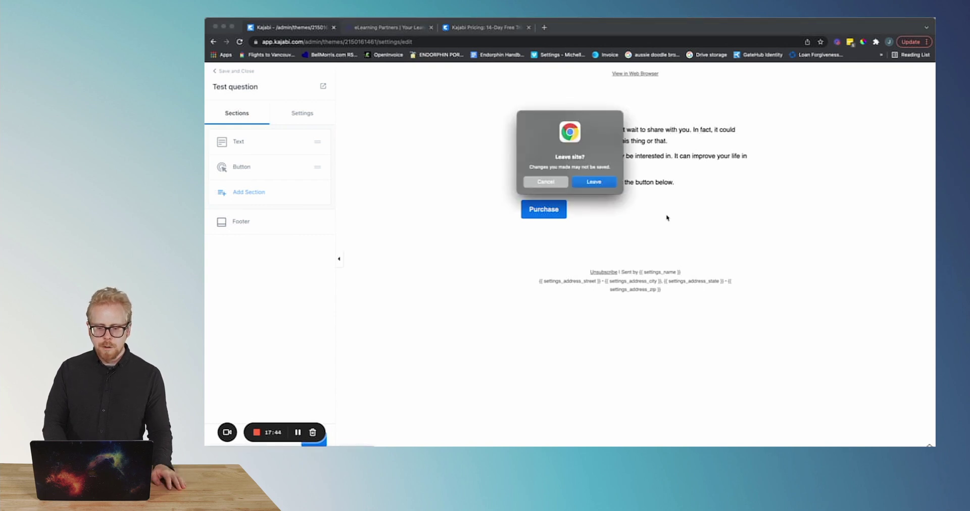
click(596, 182)
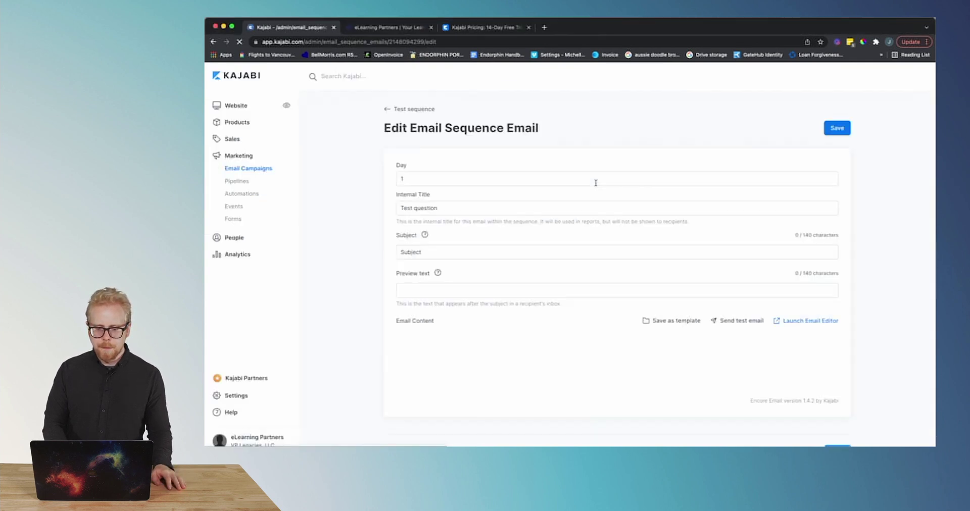
click(417, 113)
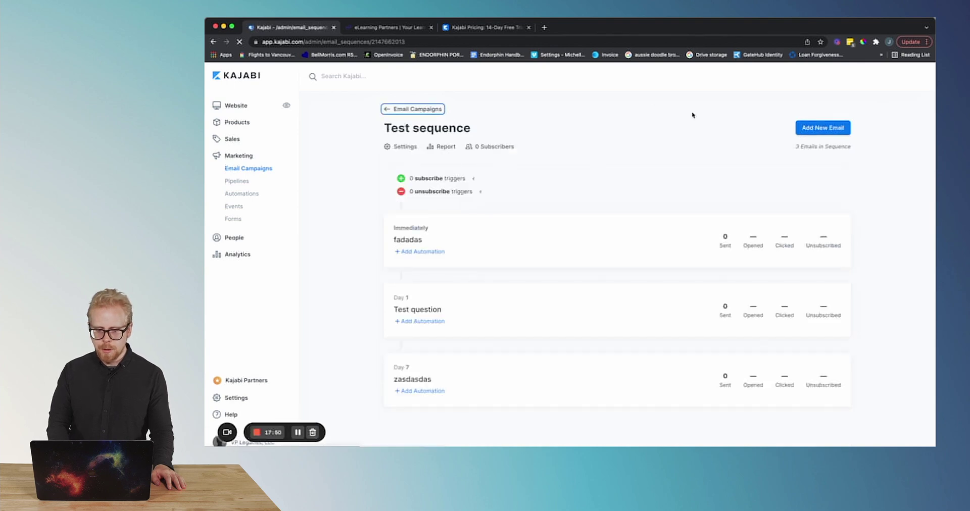
Start a new Email Broadcast campaign
click(808, 112)
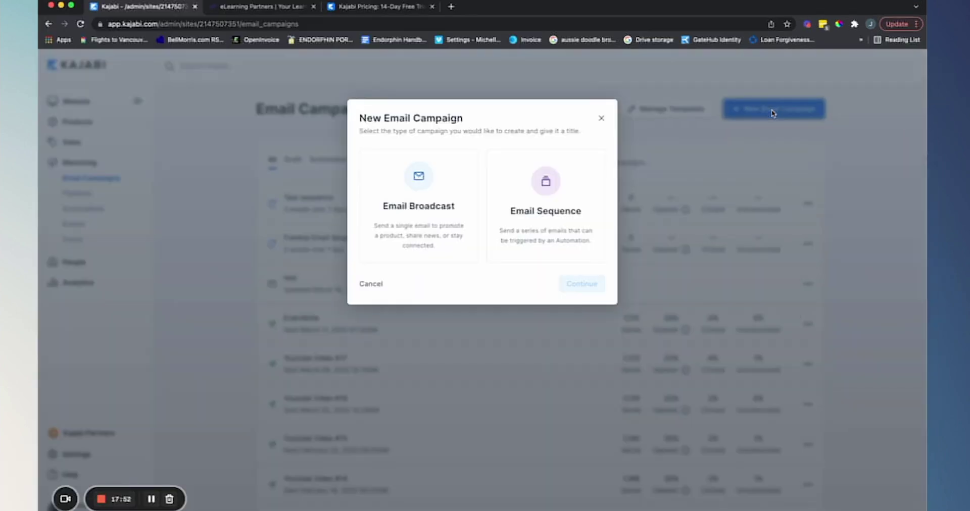
click(396, 229)
click(581, 284)
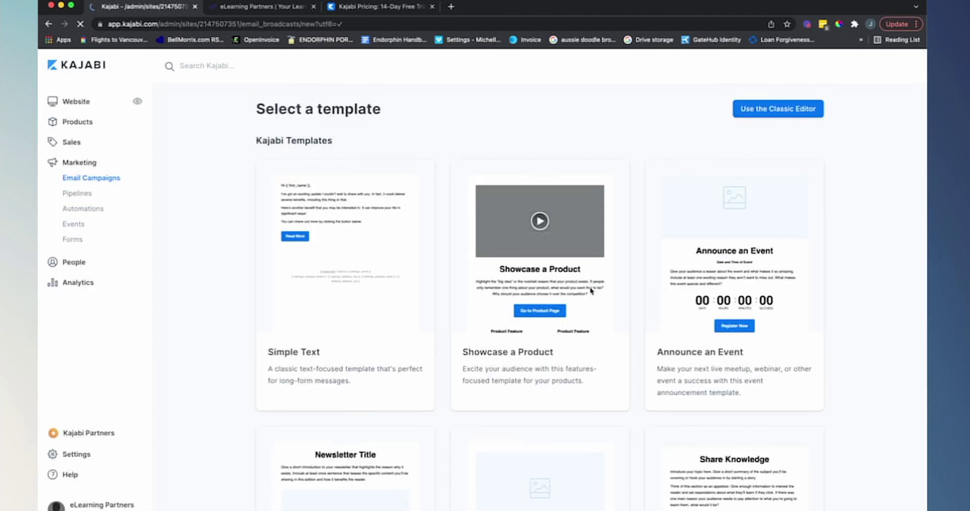
Pick the Simple Text template for the broadcast and reach its title field
scroll(362, 255, down, 10)
scroll(362, 254, down, 5)
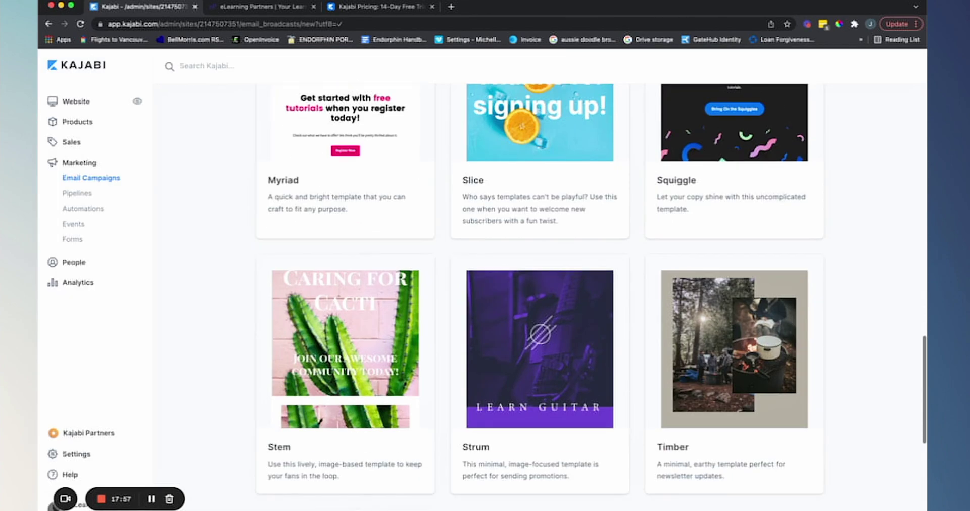
scroll(418, 303, up, 15)
scroll(417, 304, down, 1)
click(411, 277)
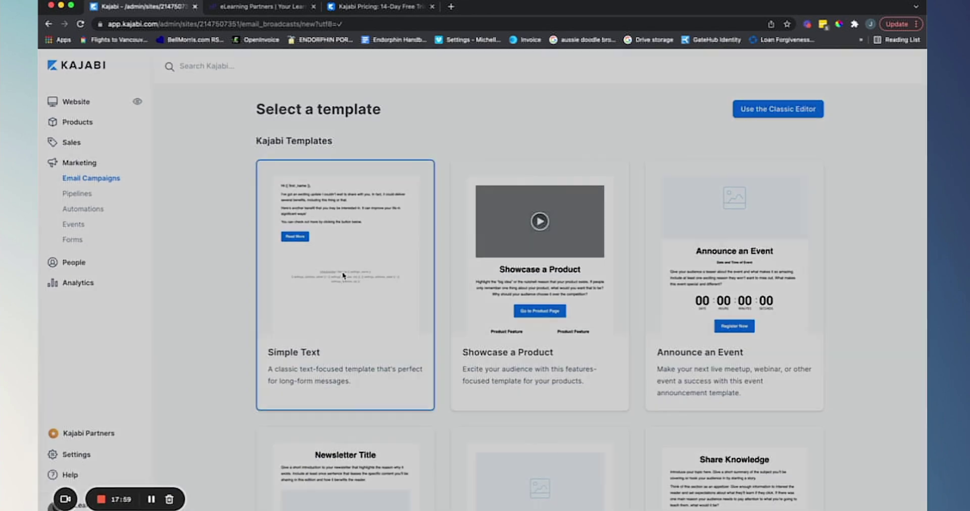
click(611, 176)
click(581, 183)
Create the 'xcasasdas' broadcast, keep recipients as All People, and save to continue
text(xcasasdas)
click(589, 213)
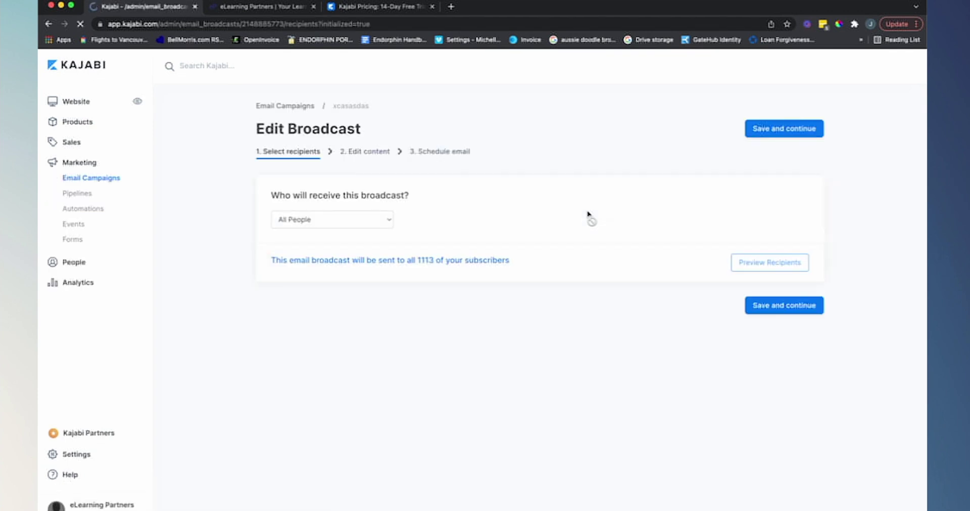
click(358, 221)
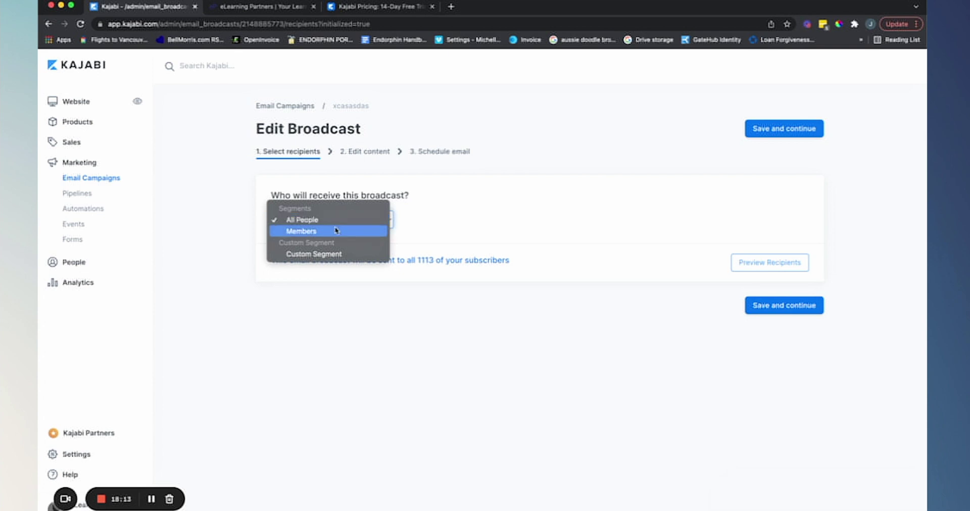
click(449, 234)
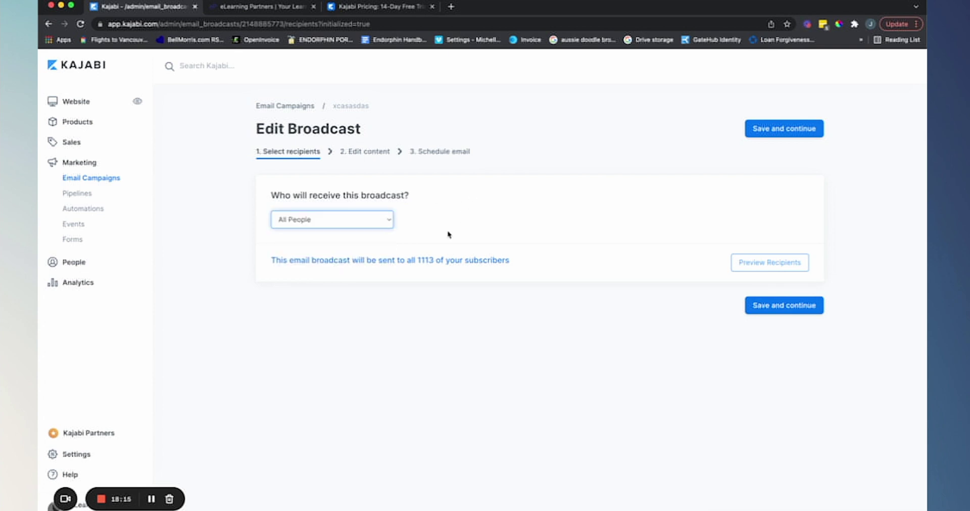
click(392, 226)
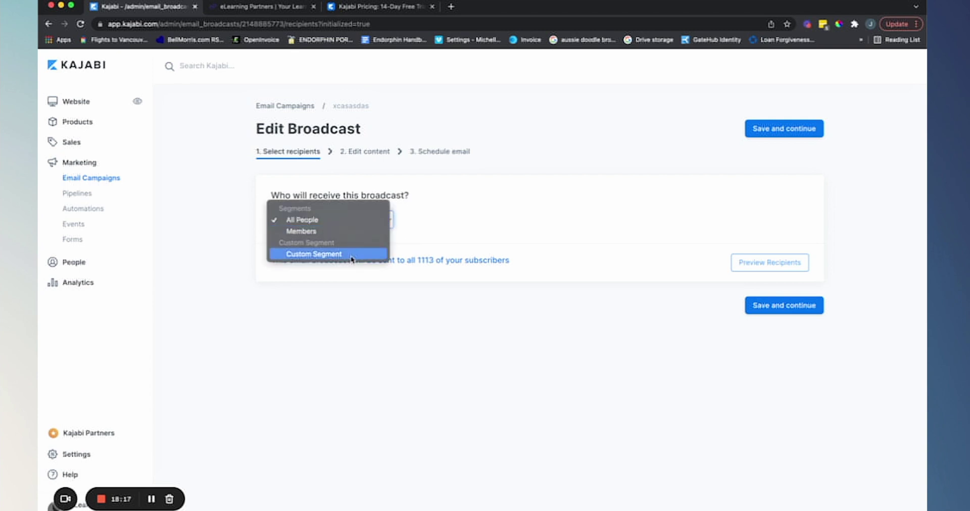
click(474, 229)
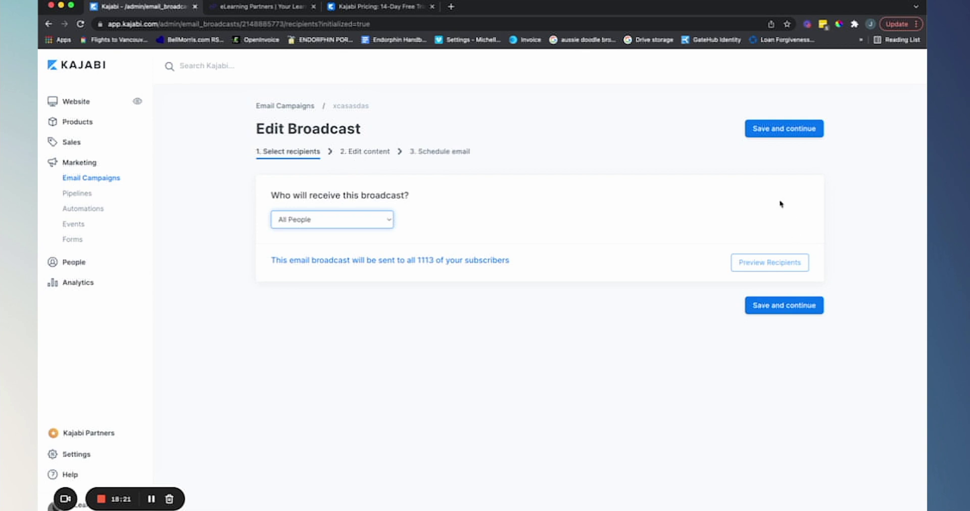
click(783, 129)
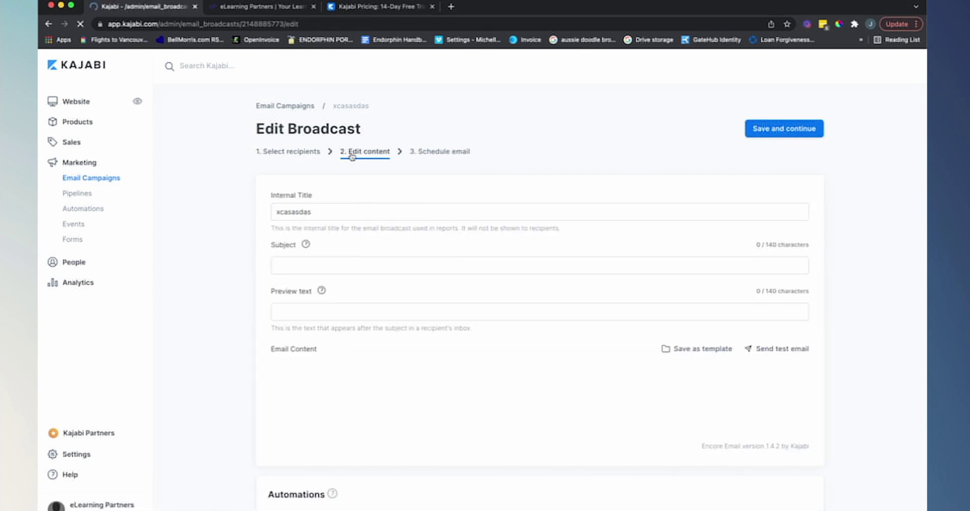
Give the broadcast subject 'asaSAs' and schedule it for later (2022-03-15 3:00 PM)
click(785, 129)
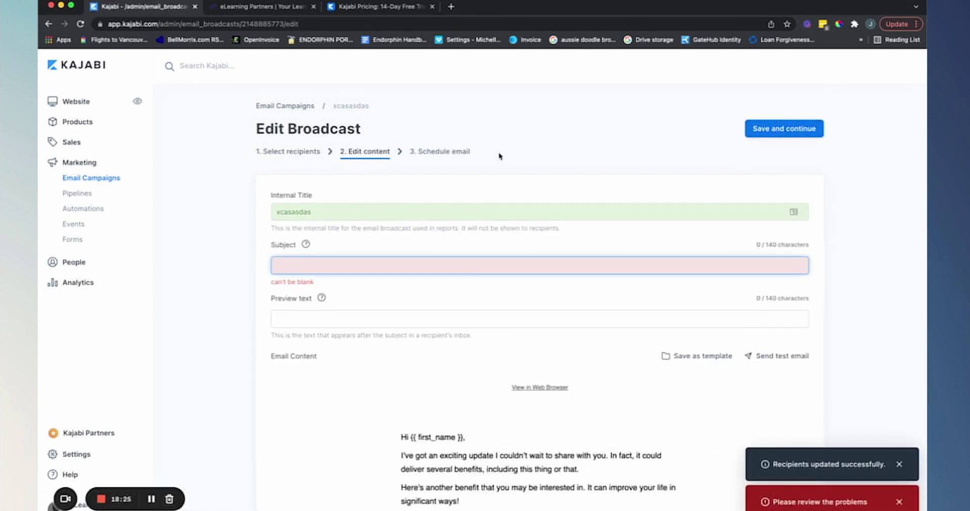
text(asaSAs)
click(764, 134)
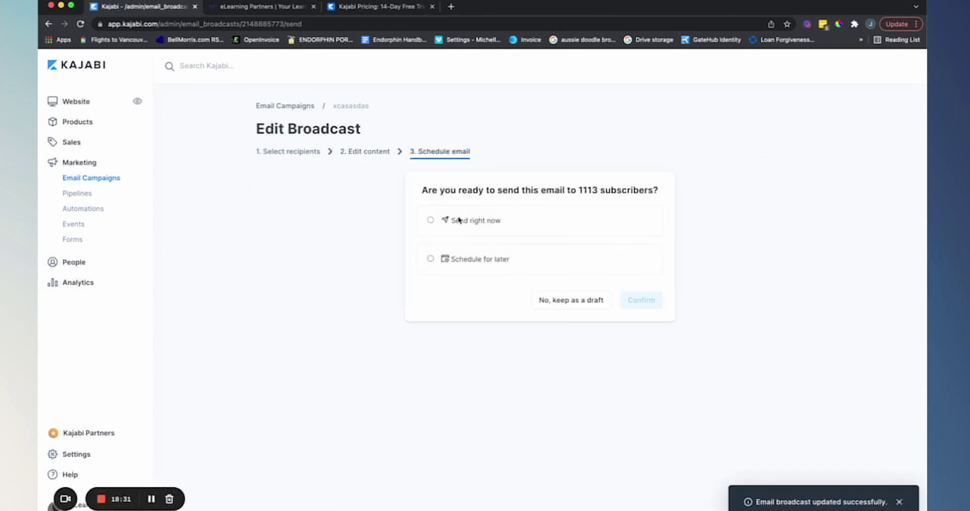
click(459, 221)
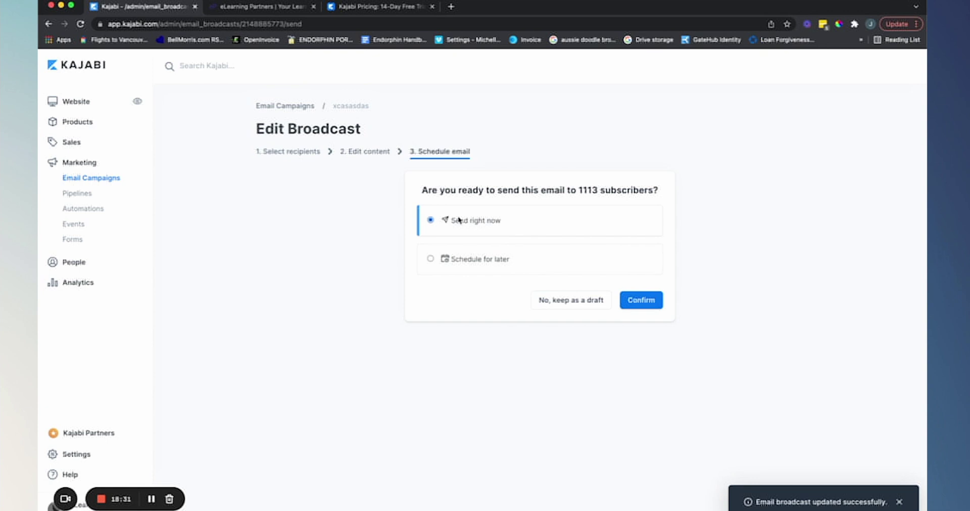
click(467, 264)
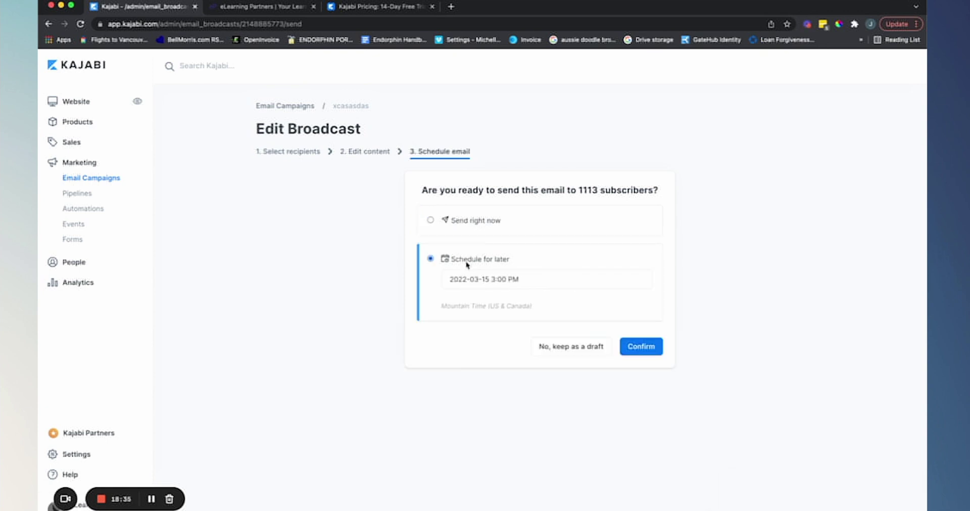